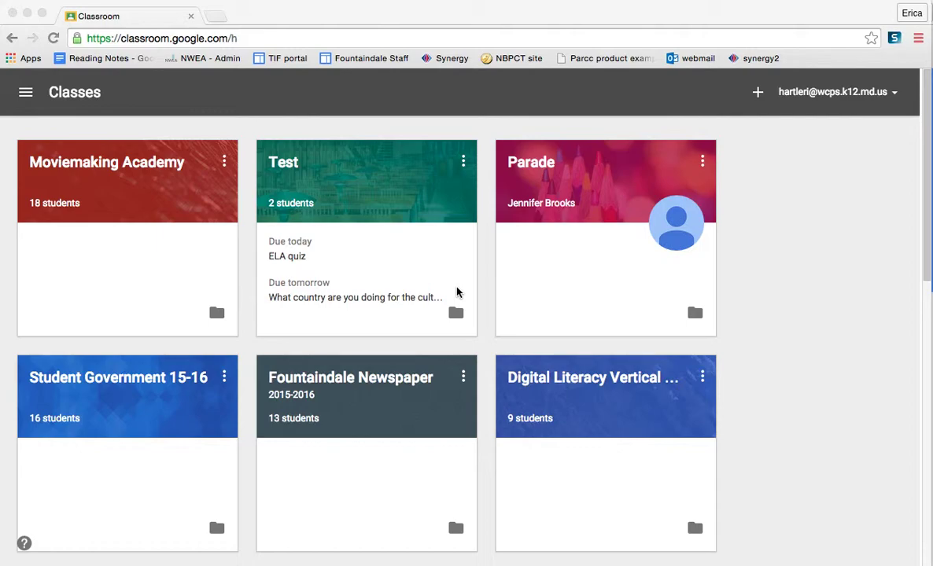
Open the 5th ELA 15-16 class and scroll its stream down to the Book Log Link announcement
scroll(457, 292, "down", 5)
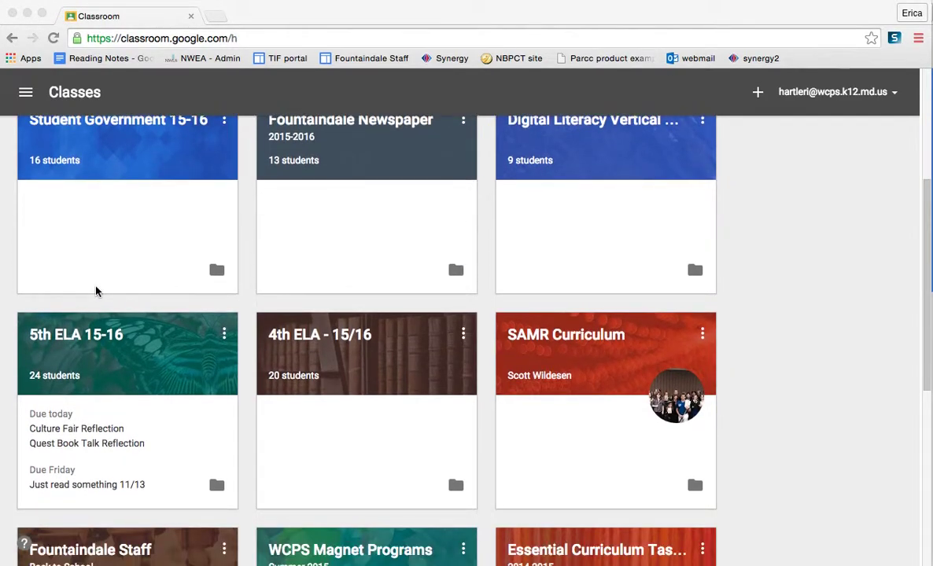
left_click(81, 337)
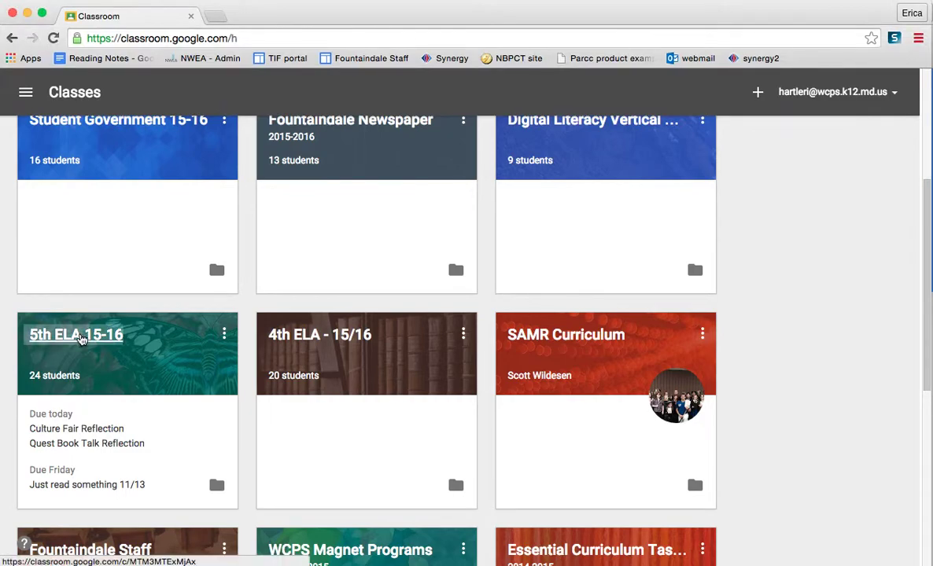
left_click(81, 337)
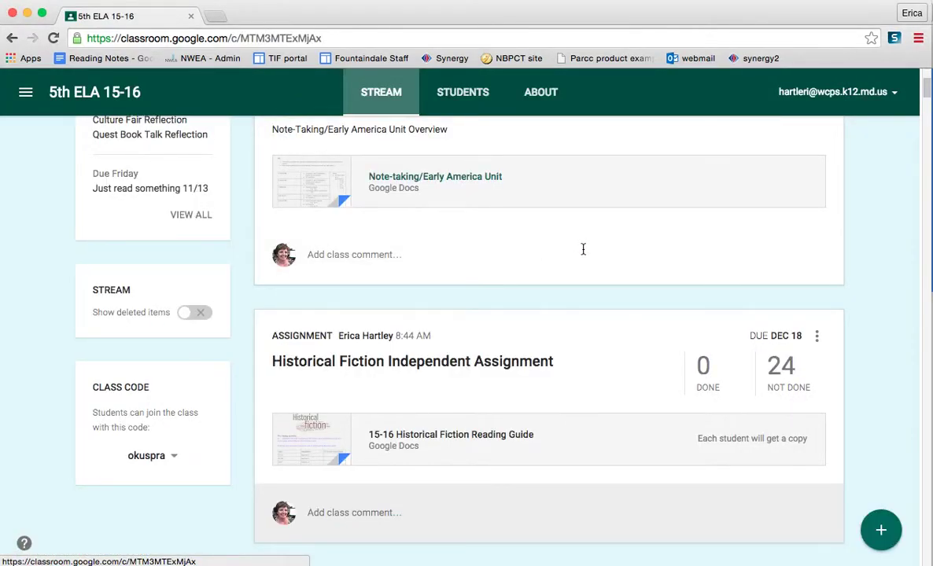
scroll(582, 252, "up", 1)
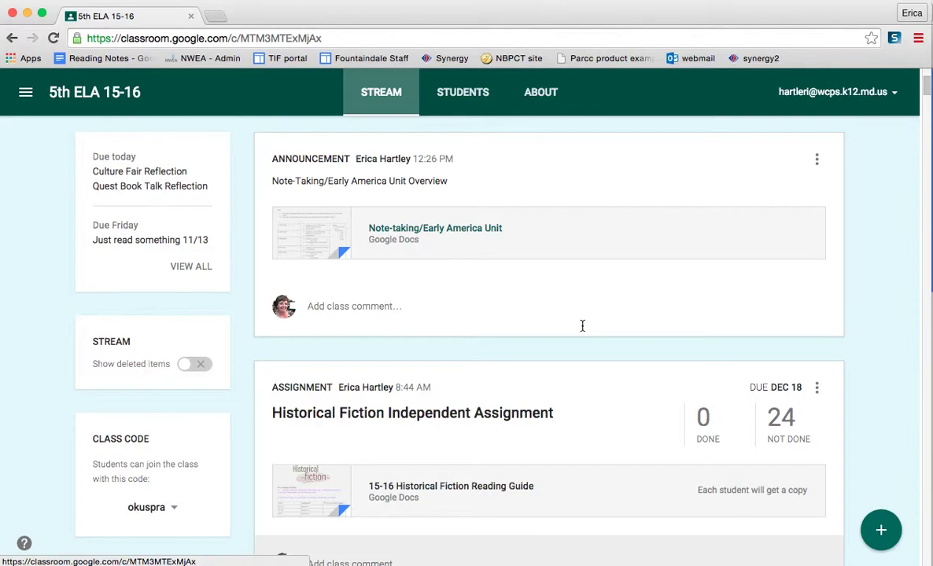
scroll(582, 325, "down", 20)
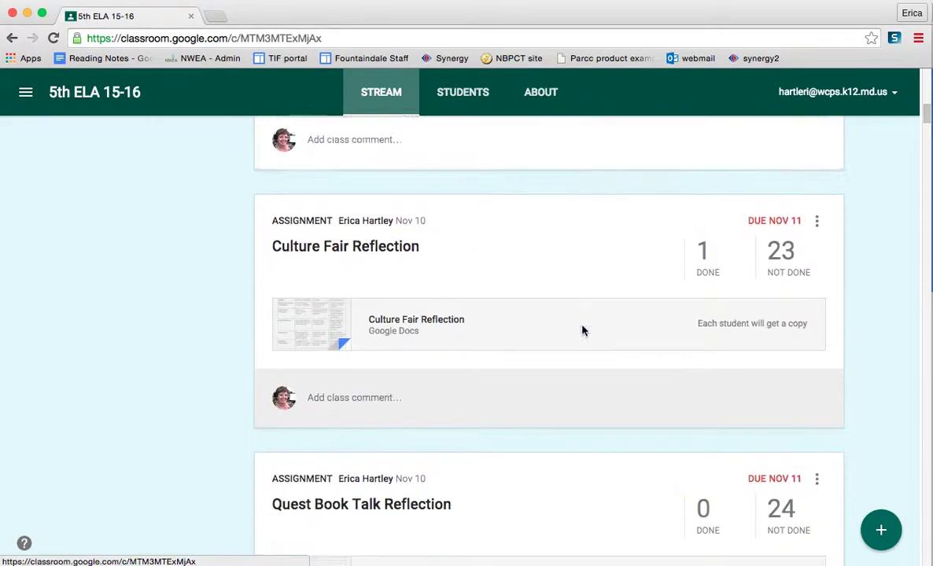
scroll(582, 330, "down", 20)
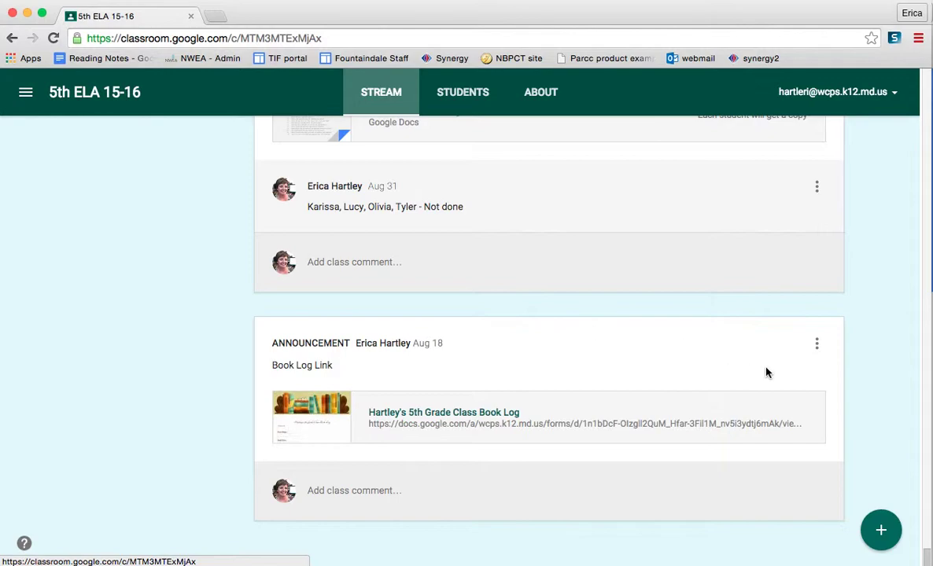
Use the Book Log Link announcement's Move to top option
left_click(819, 346)
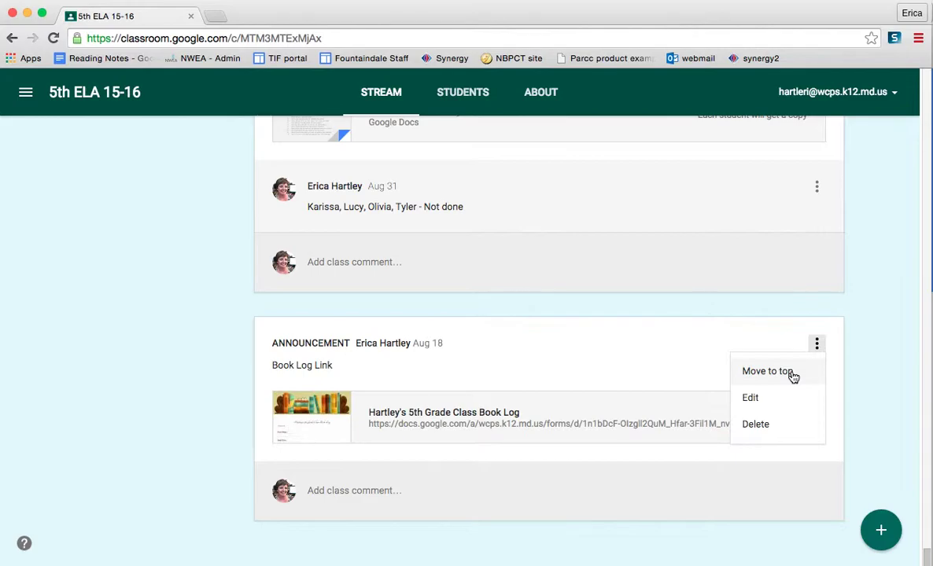
left_click(793, 374)
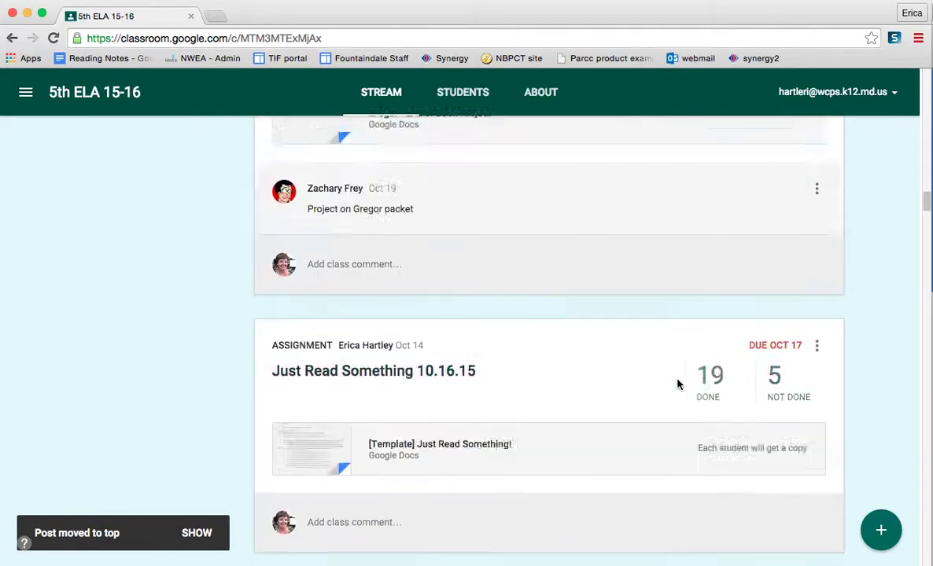
scroll(618, 392, "down", 2)
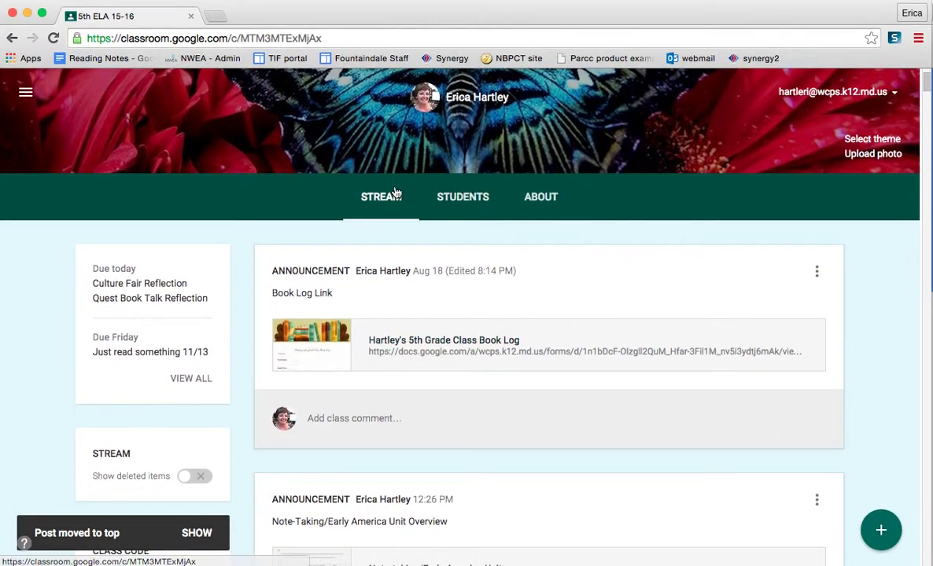
scroll(372, 289, "down", 1)
scroll(370, 290, "down", 5)
scroll(370, 287, "down", 15)
scroll(369, 290, "down", 12)
scroll(370, 290, "down", 3)
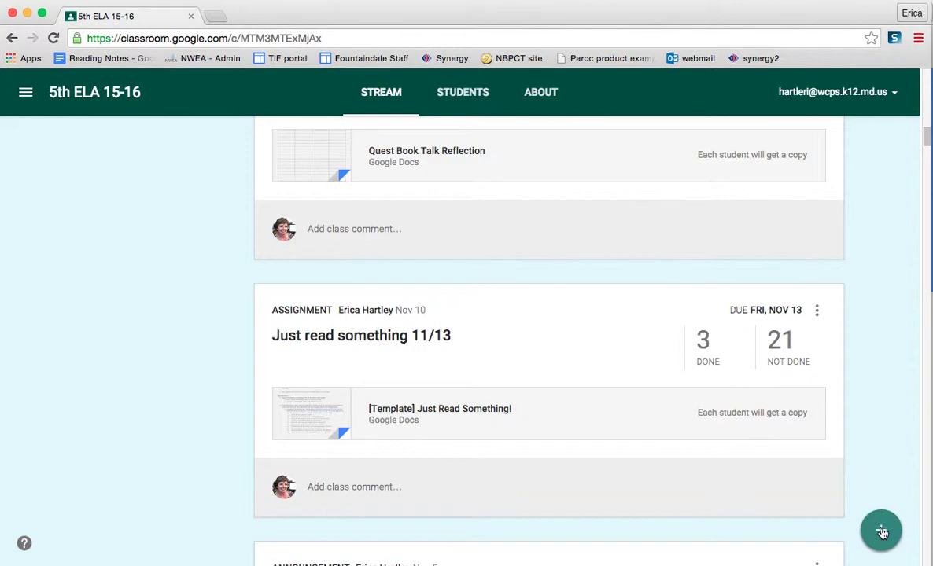
Choose Reuse post and select 5th ELA 15-16 from All classes as the source class
mouse_move(882, 533)
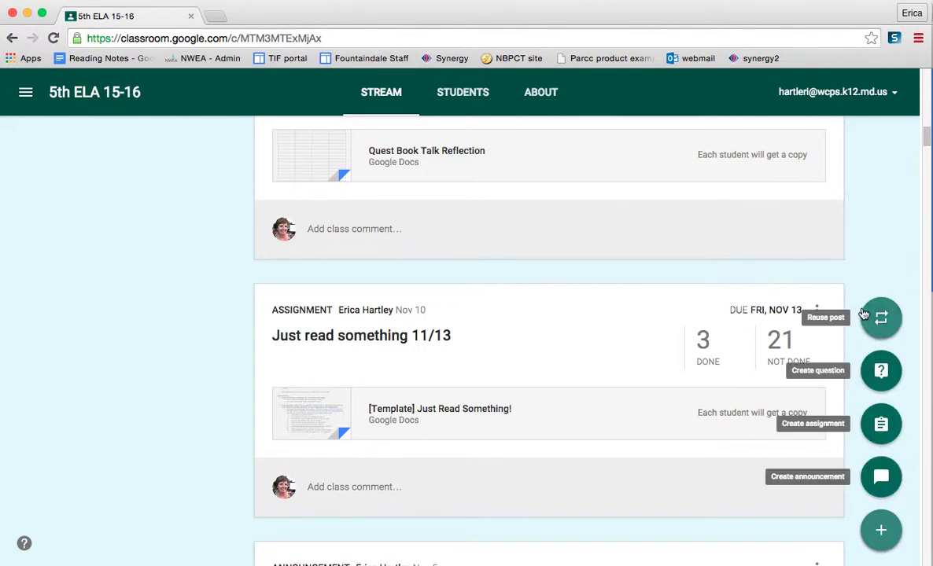
left_click(882, 322)
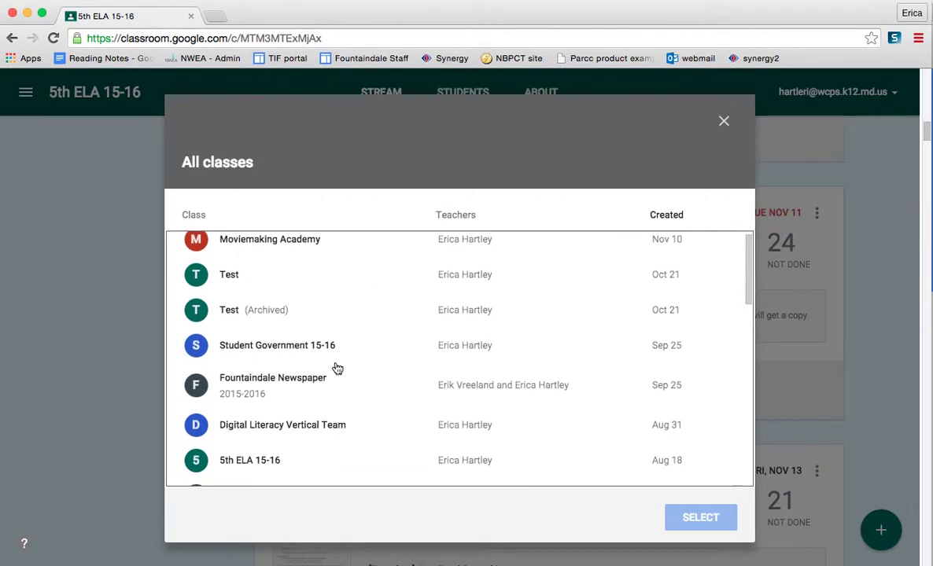
scroll(336, 368, "down", 3)
scroll(337, 369, "down", 5)
scroll(337, 369, "up", 6)
scroll(337, 369, "up", 1)
scroll(335, 369, "up", 1)
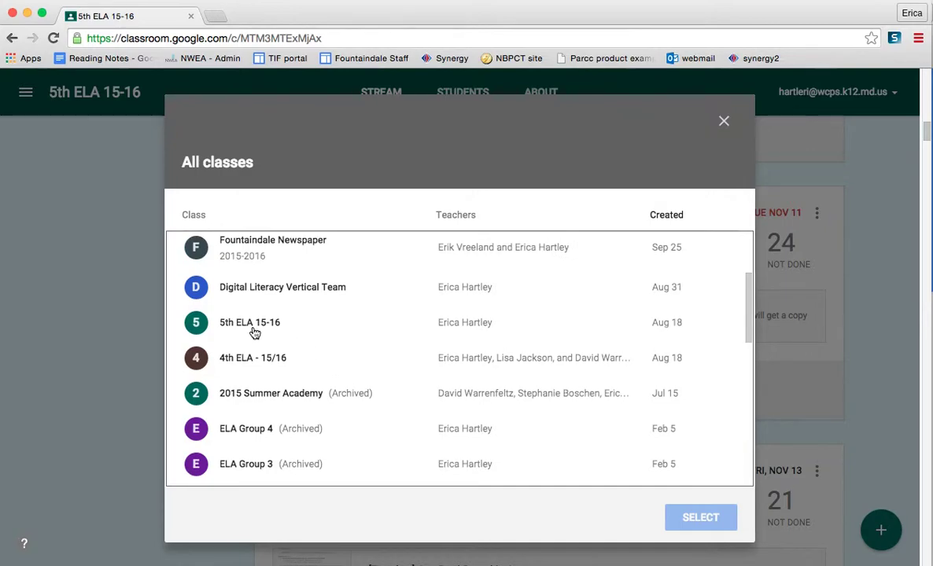
left_click(237, 313)
left_click(698, 526)
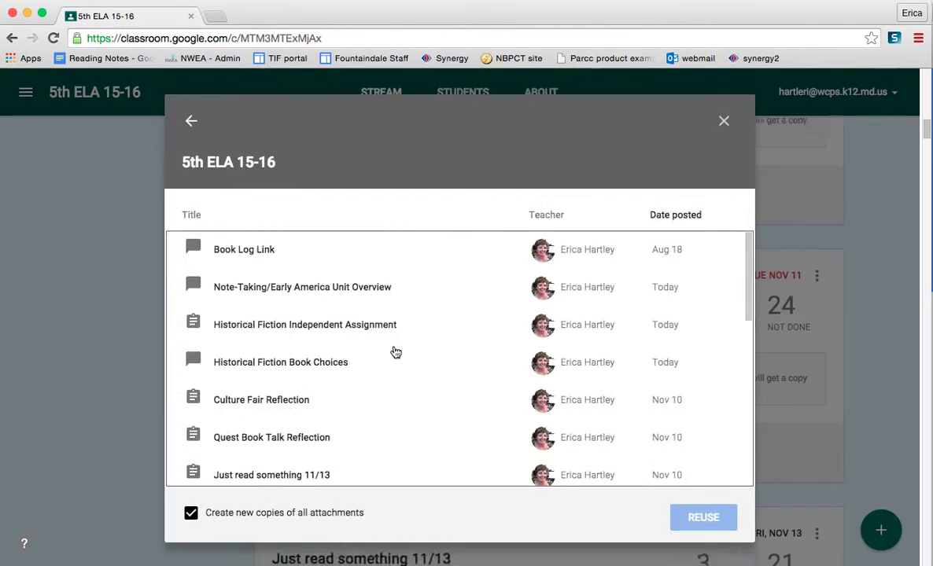
Reuse 'Just read something 11/13', keeping new copies of all attachments
scroll(396, 350, "up", 2)
scroll(396, 352, "down", 15)
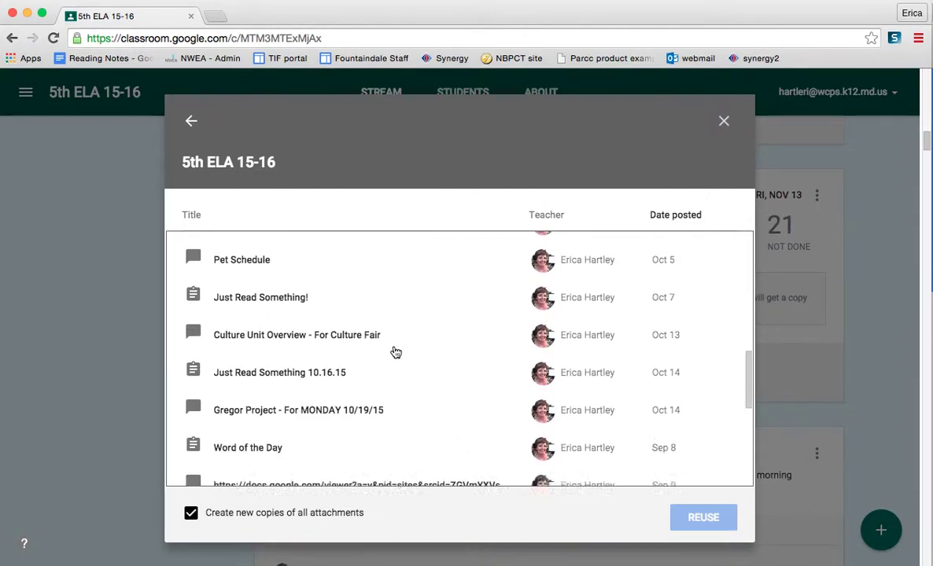
scroll(396, 352, "down", 10)
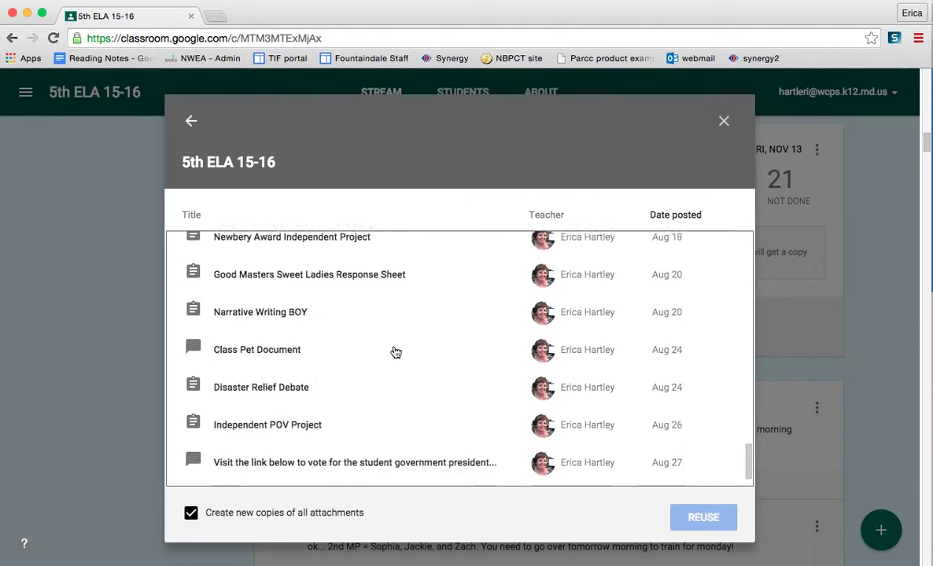
scroll(396, 353, "up", 20)
scroll(396, 352, "up", 3)
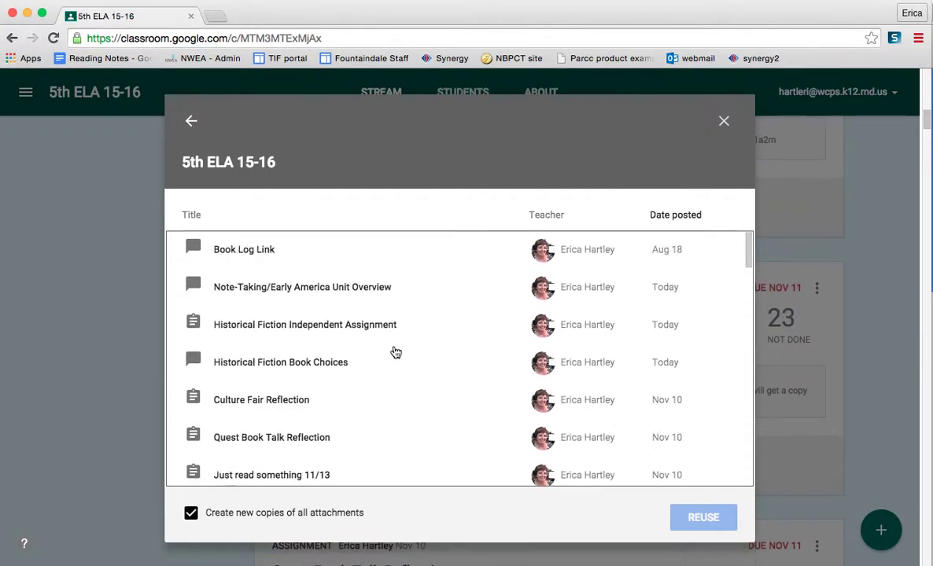
scroll(396, 352, "down", 3)
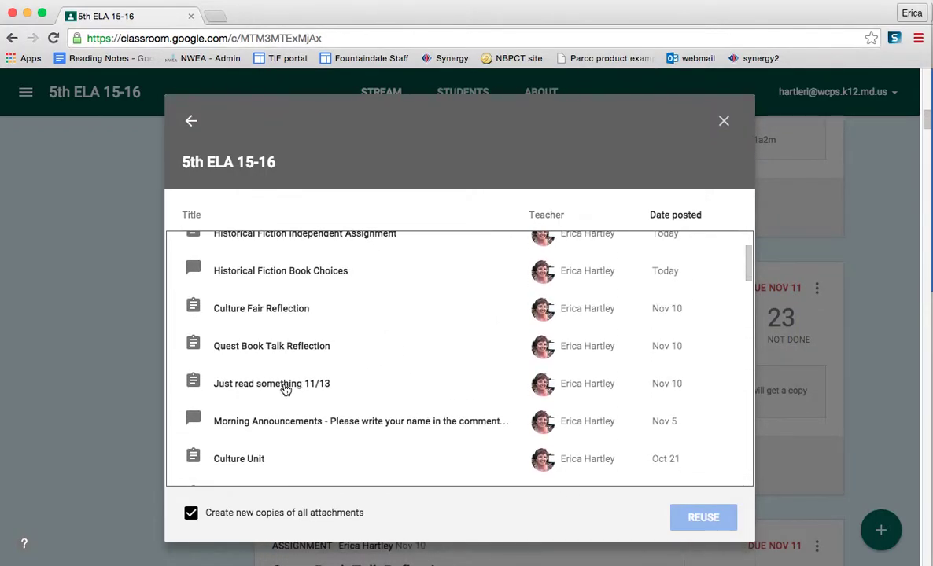
left_click(283, 390)
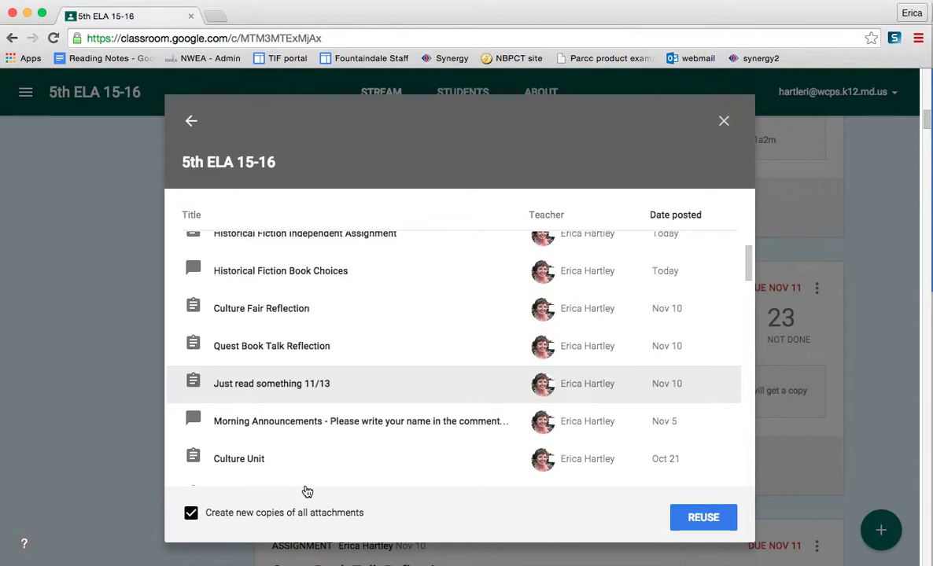
left_click(692, 523)
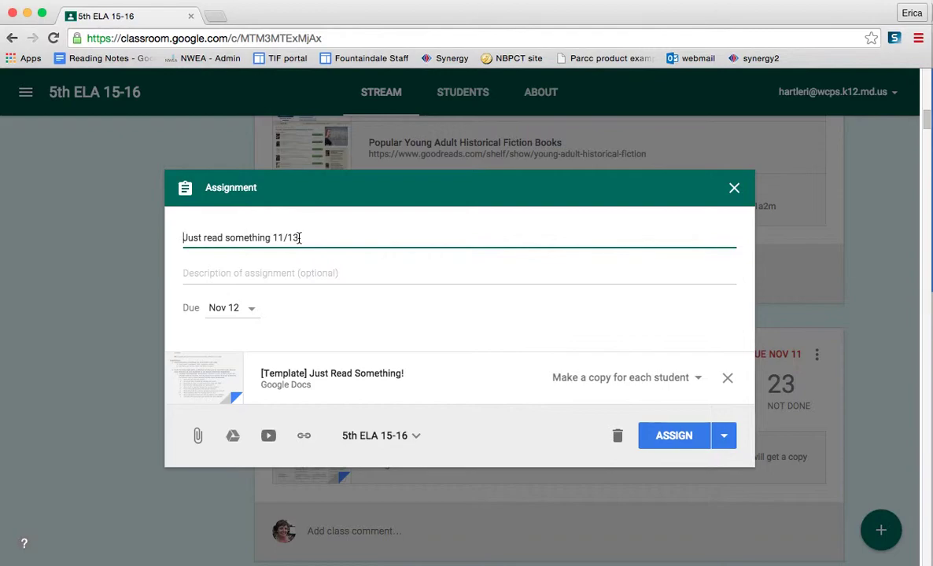
Change the title ending from 13 to 20 and set the due date to November 20
key("BackSpace")
key("BackSpace")
type("20")
left_click(251, 308)
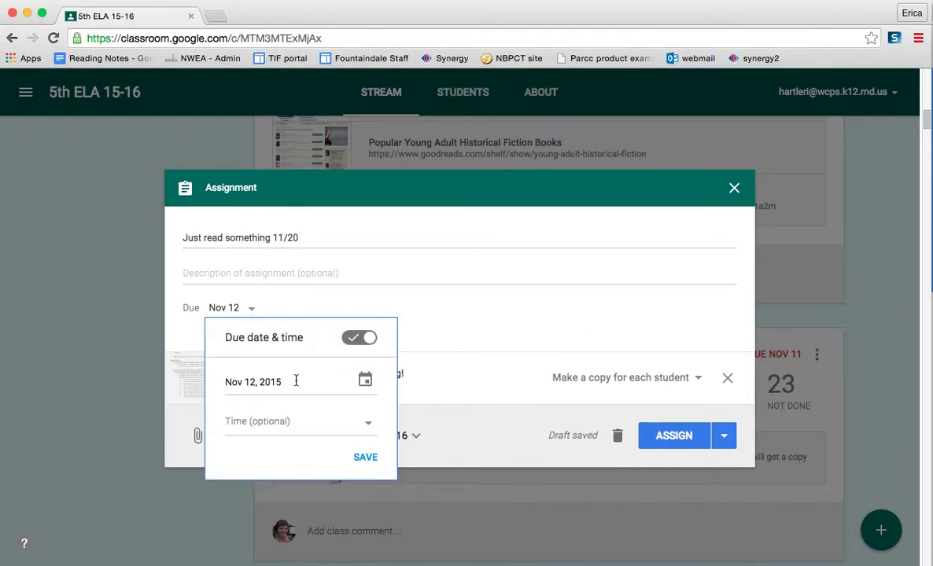
left_click(365, 381)
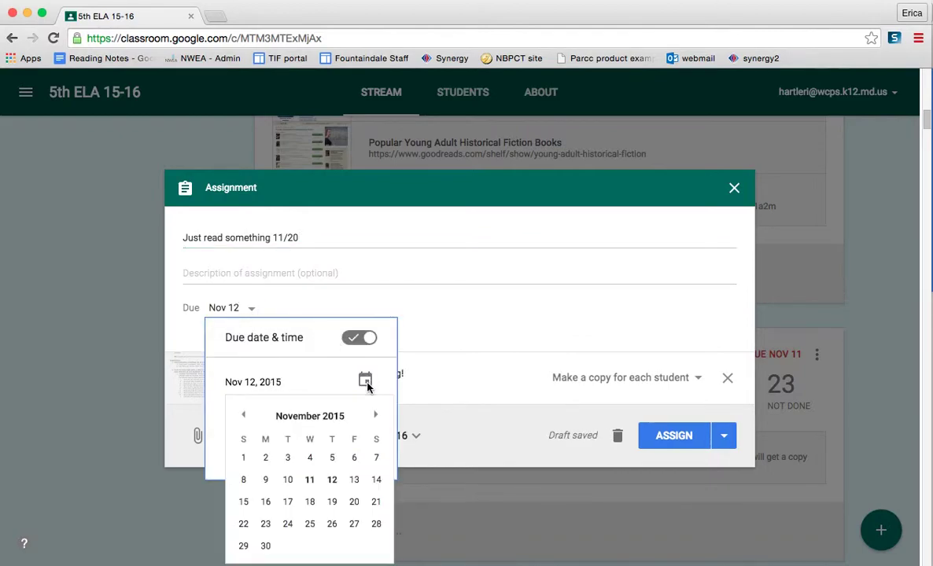
left_click(354, 503)
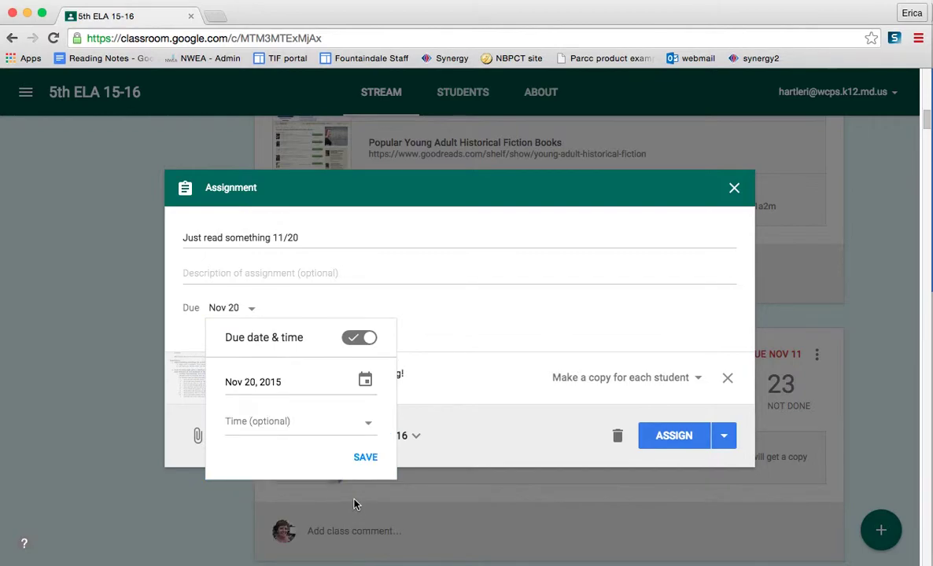
left_click(367, 459)
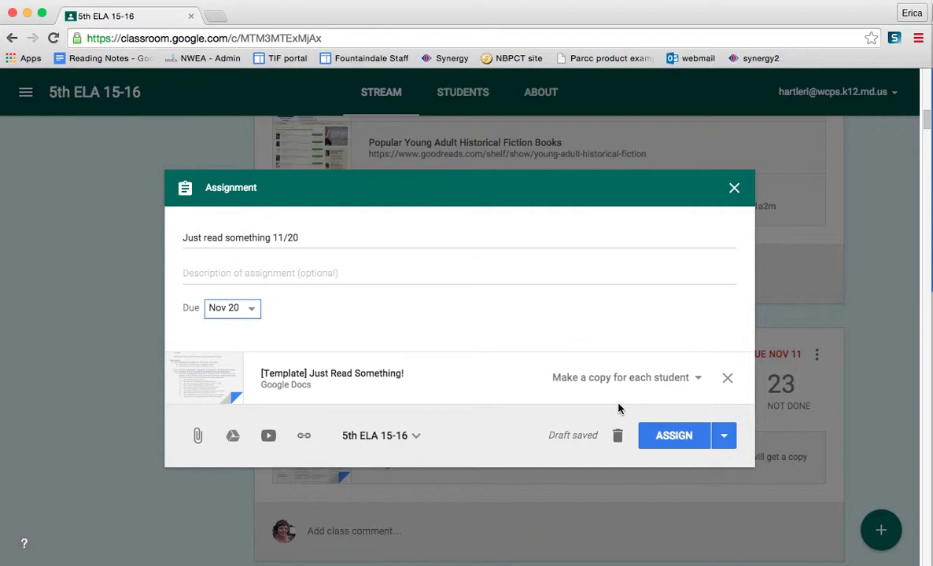
Save 'Just read something 11/20' as a draft and reopen it from Draft (1)
left_click(723, 435)
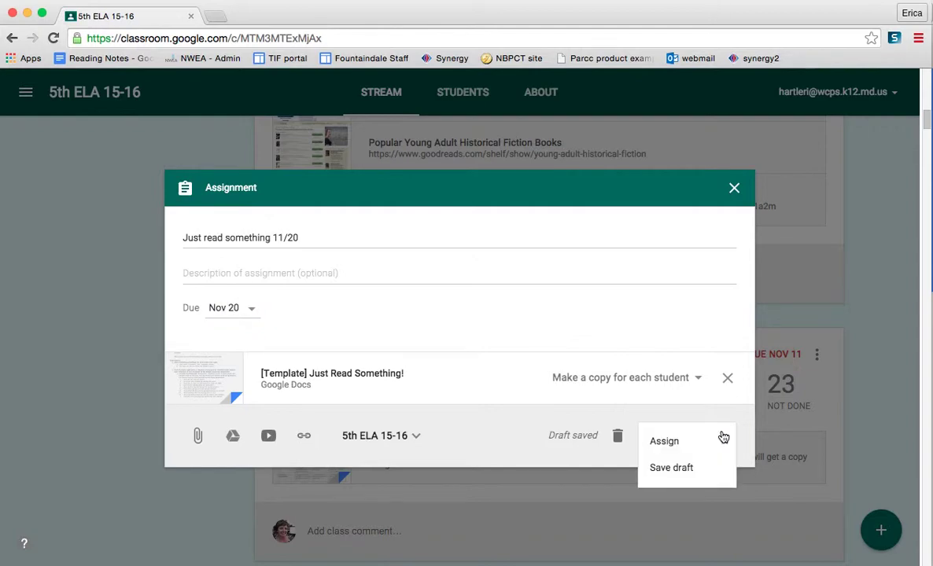
left_click(683, 470)
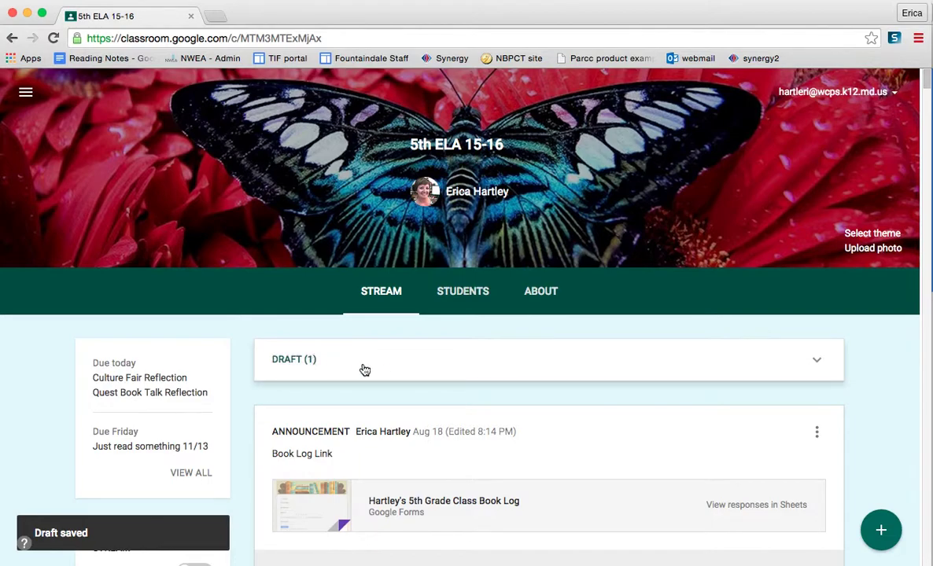
left_click(820, 369)
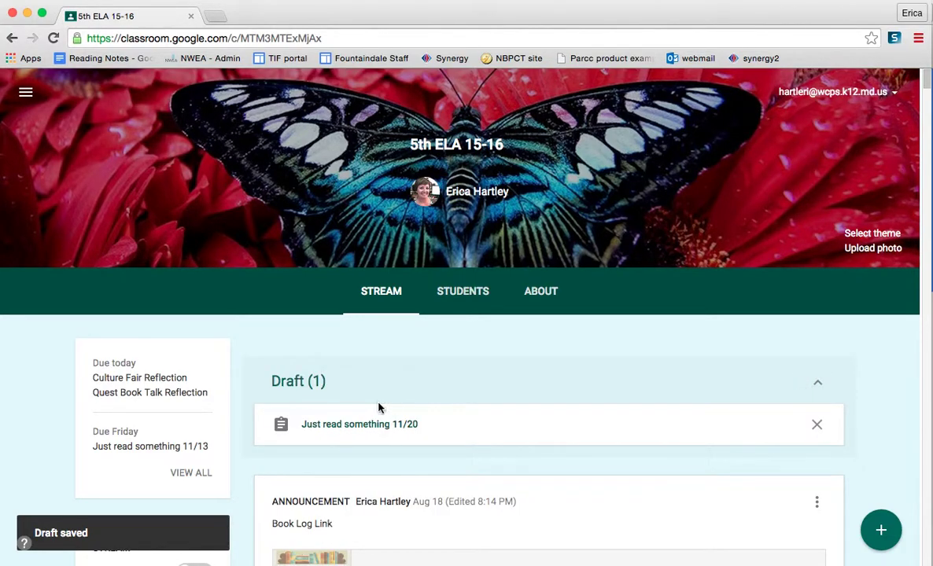
left_click(365, 423)
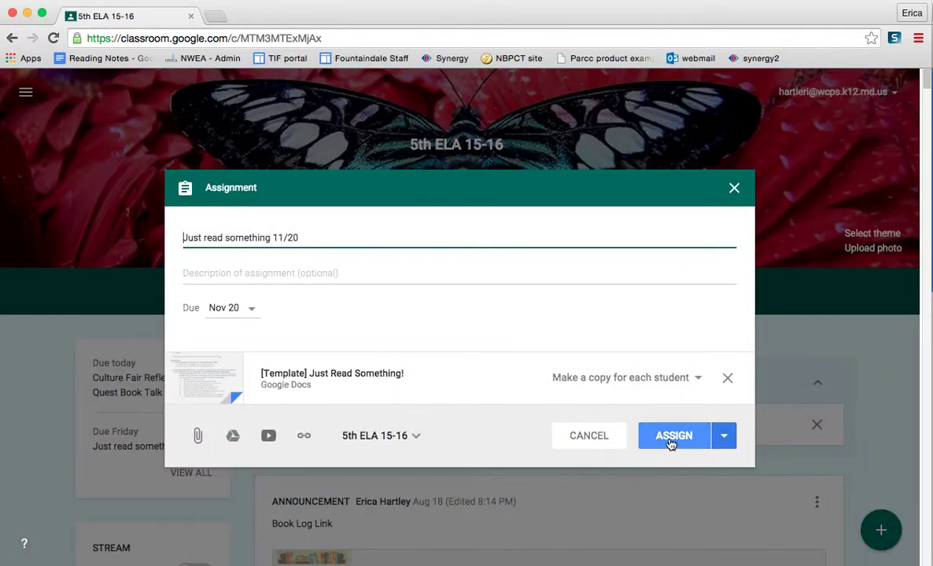